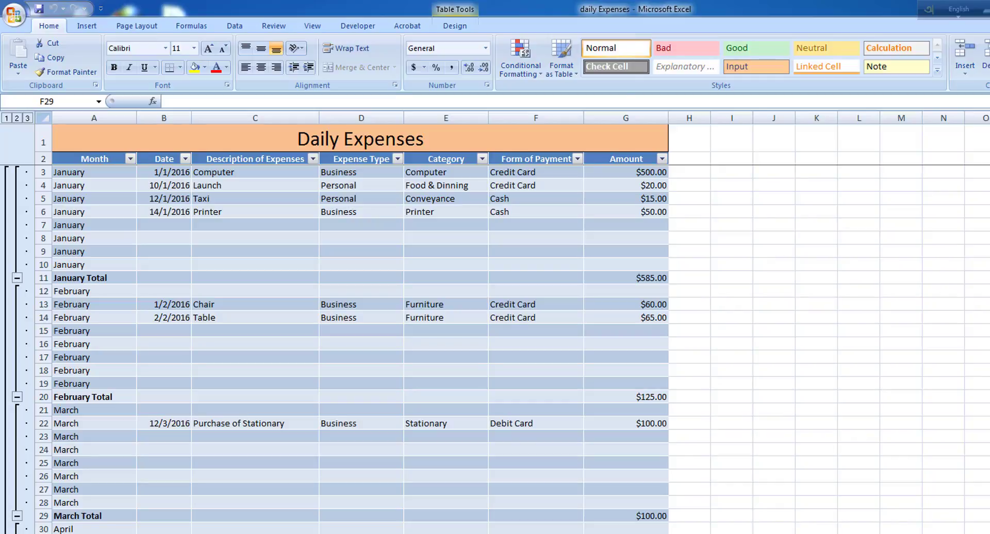
Start a Save As to Excel Workbook and open its General Options
{"action": "left_click", "coordinate": [11, 23]}
{"action": "mouse_move", "coordinate": [49, 138]}
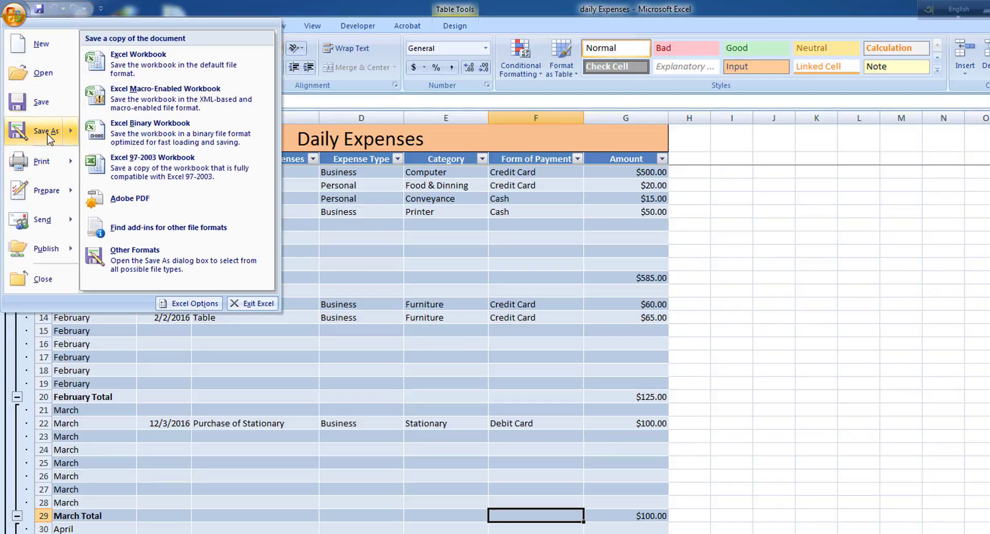
{"action": "left_click", "coordinate": [158, 81]}
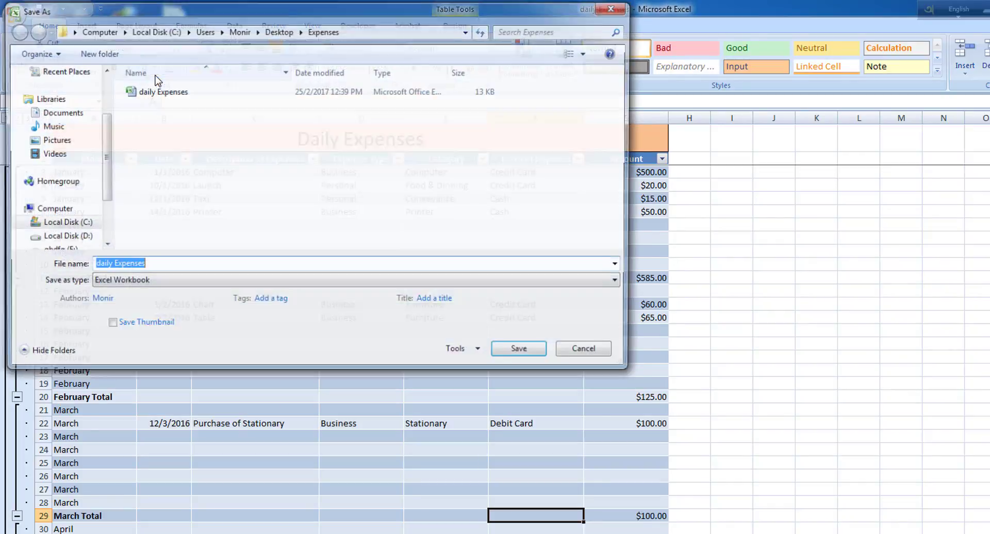
{"action": "left_click", "coordinate": [477, 352]}
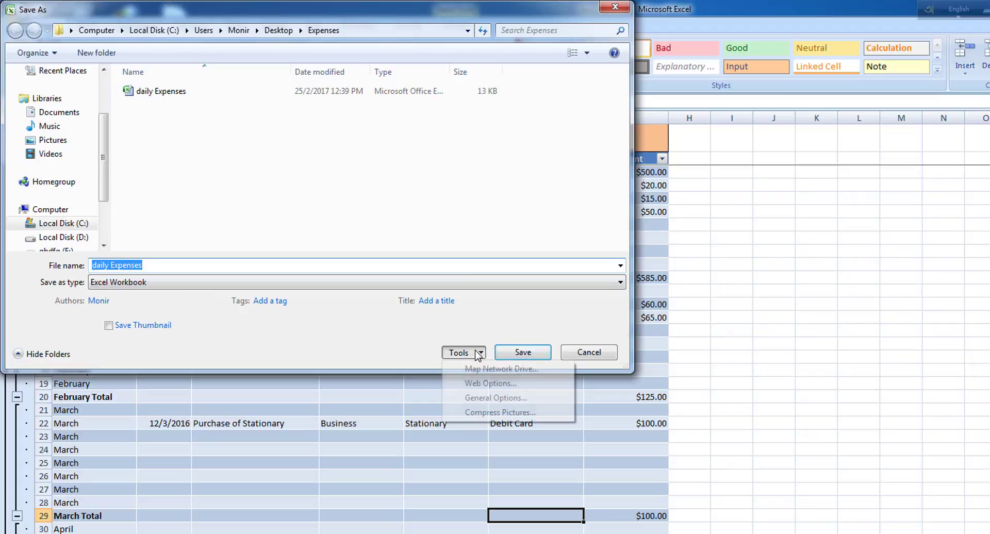
{"action": "left_click", "coordinate": [484, 398]}
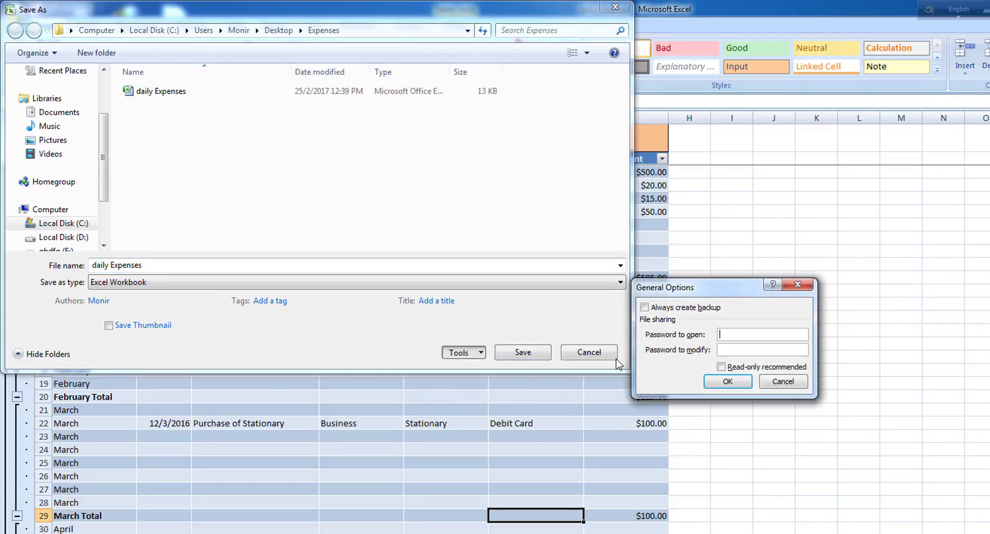
Enter and confirm a password to modify, then replace the existing daily Expenses.xlsx
{"action": "left_click", "coordinate": [724, 348]}
{"action": "type", "text": "12345"}
{"action": "left_click", "coordinate": [727, 383]}
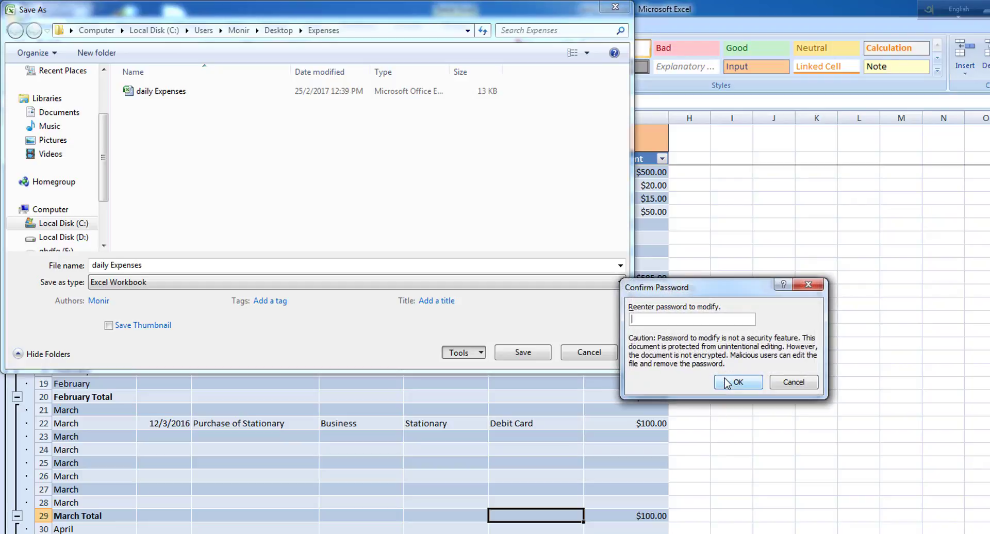
{"action": "type", "text": "12345"}
{"action": "left_click", "coordinate": [720, 386]}
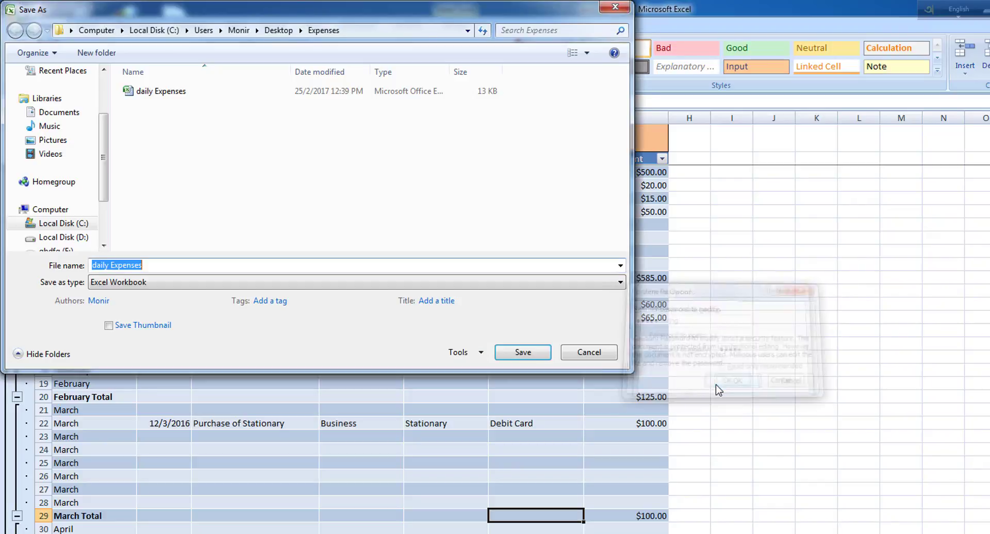
{"action": "left_click", "coordinate": [531, 360]}
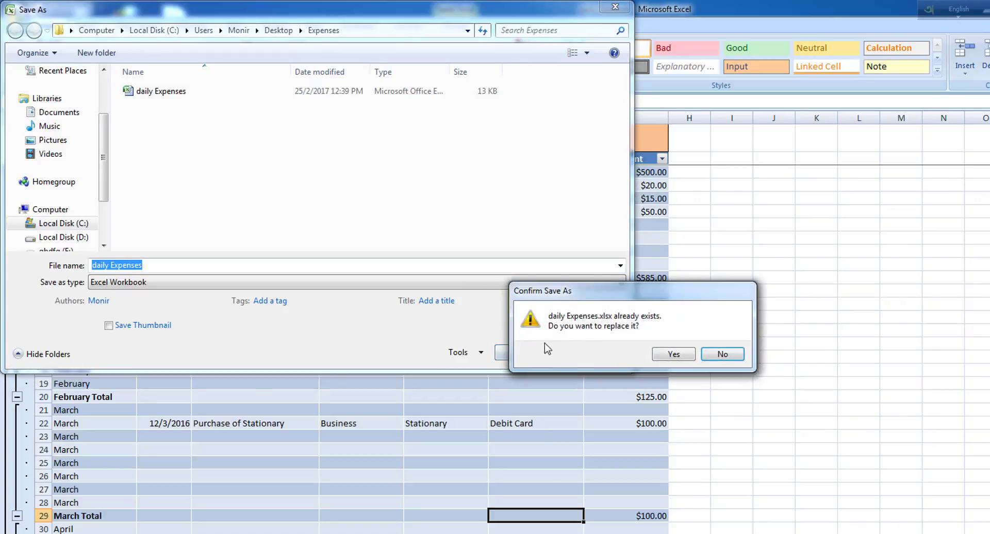
{"action": "left_click", "coordinate": [676, 355]}
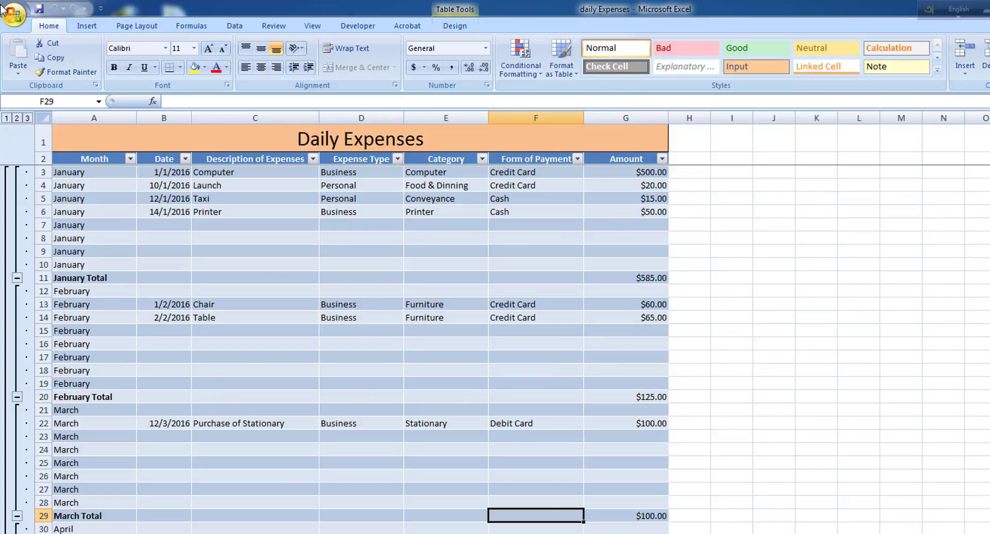
Close daily Expenses, reopen it from Recent Documents, and choose Read Only at the password prompt
{"action": "left_click", "coordinate": [12, 16]}
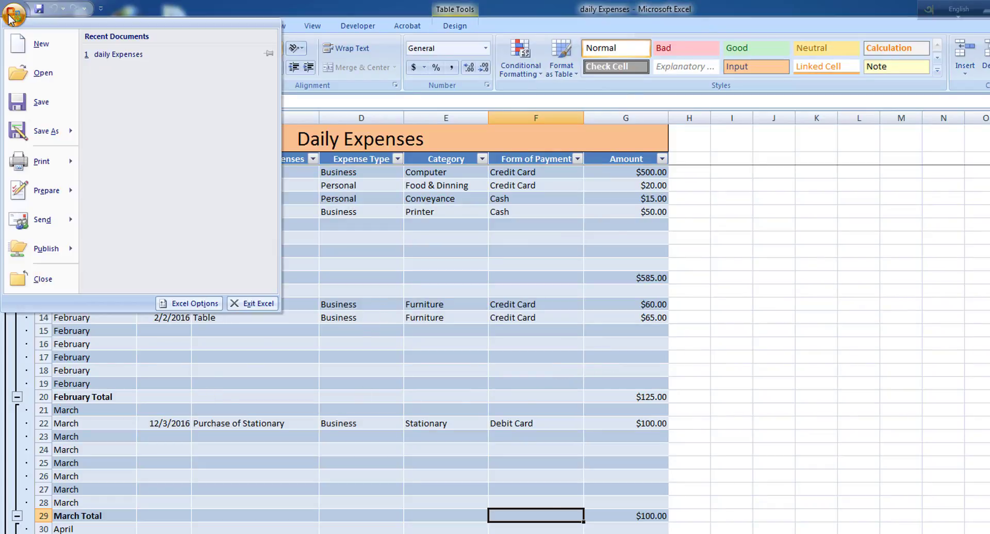
{"action": "left_click", "coordinate": [42, 281]}
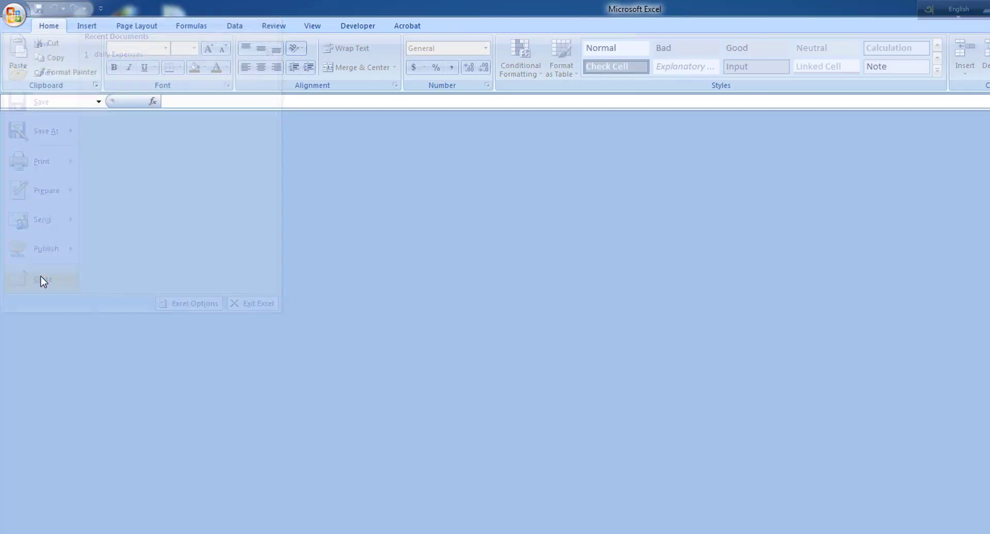
{"action": "left_click", "coordinate": [13, 16]}
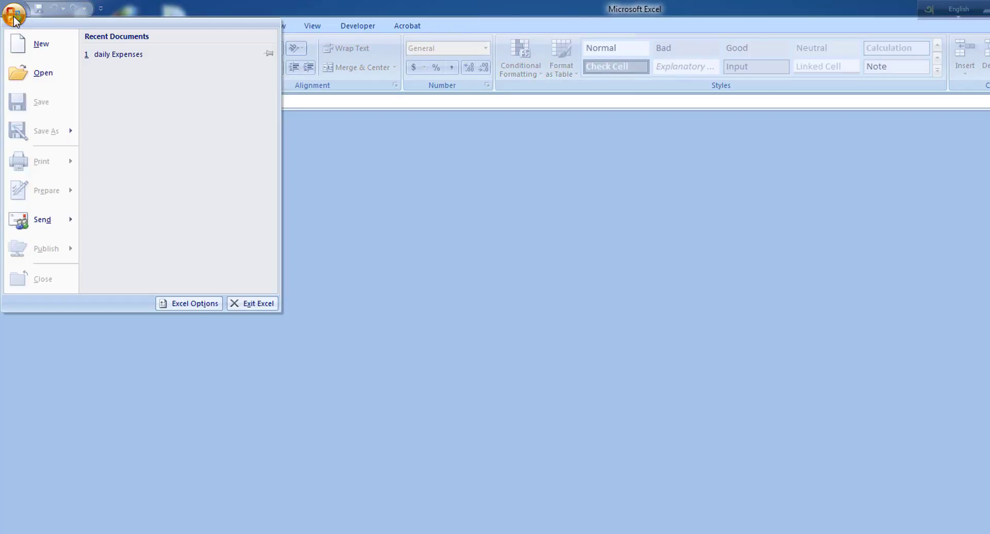
{"action": "left_click", "coordinate": [98, 55]}
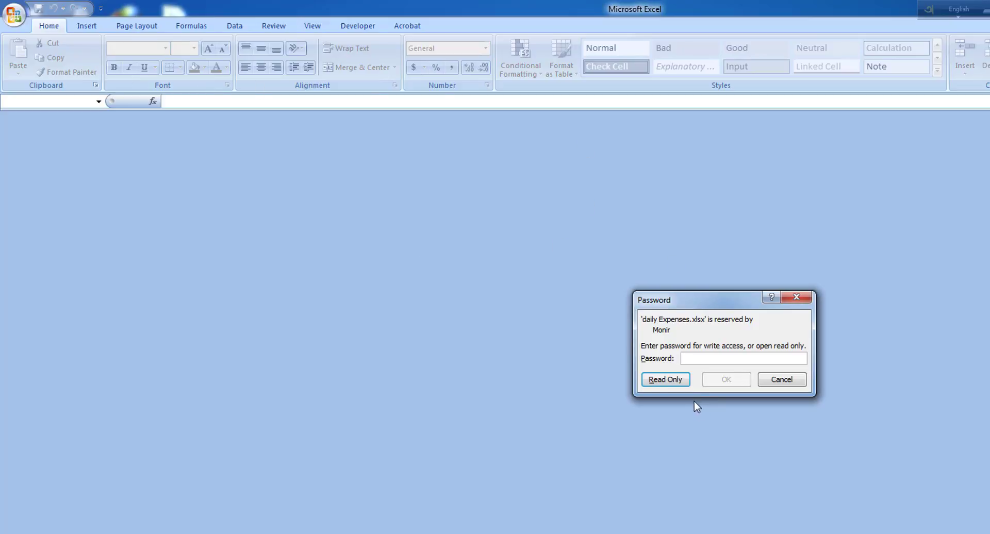
{"action": "left_click", "coordinate": [658, 382]}
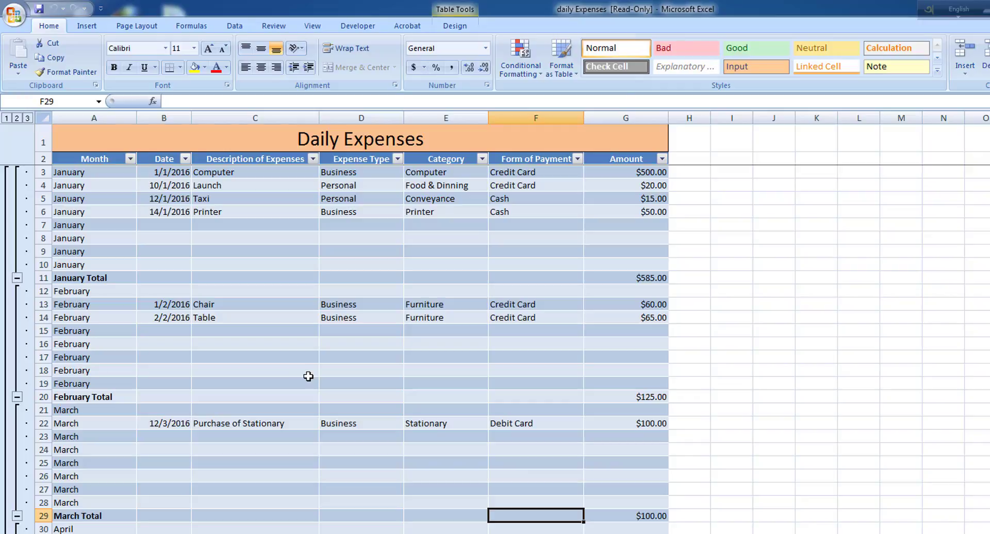
Enter 1000 in F29, try saving, dismiss the read-only warning and cancel Save As
{"action": "scroll", "coordinate": [308, 376], "scroll_direction": "down", "scroll_amount": 16}
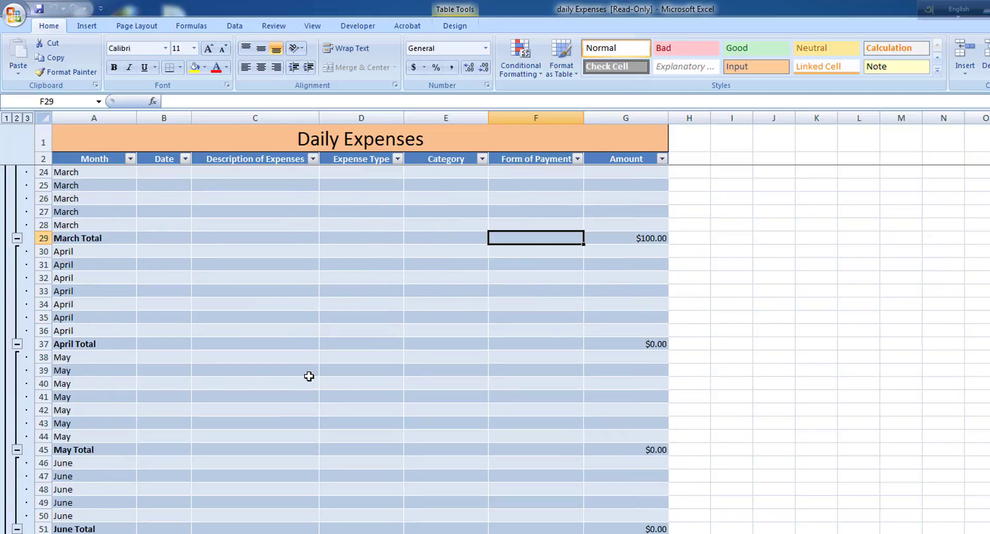
{"action": "scroll", "coordinate": [308, 376], "scroll_direction": "down", "scroll_amount": 1}
{"action": "scroll", "coordinate": [309, 371], "scroll_direction": "up", "scroll_amount": 11}
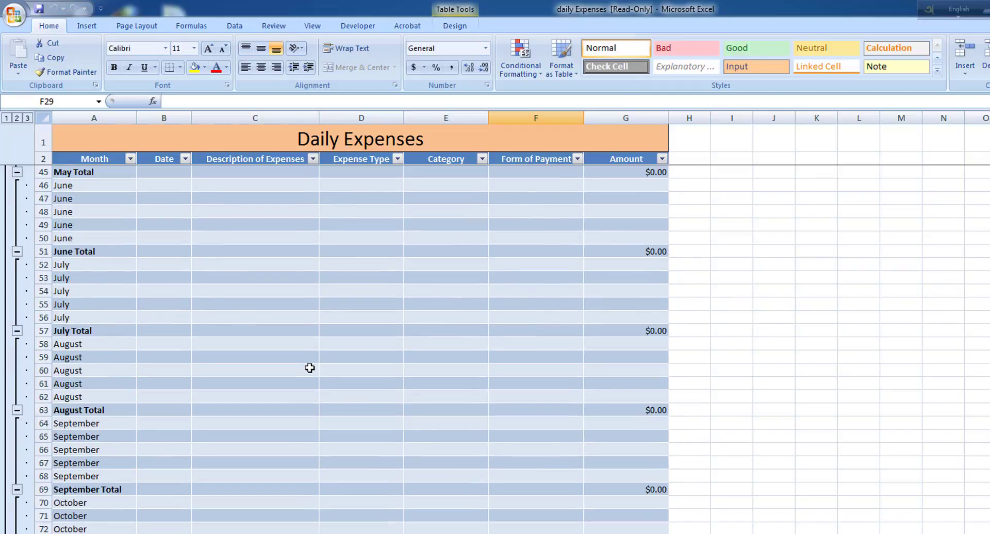
{"action": "scroll", "coordinate": [309, 368], "scroll_direction": "up", "scroll_amount": 4}
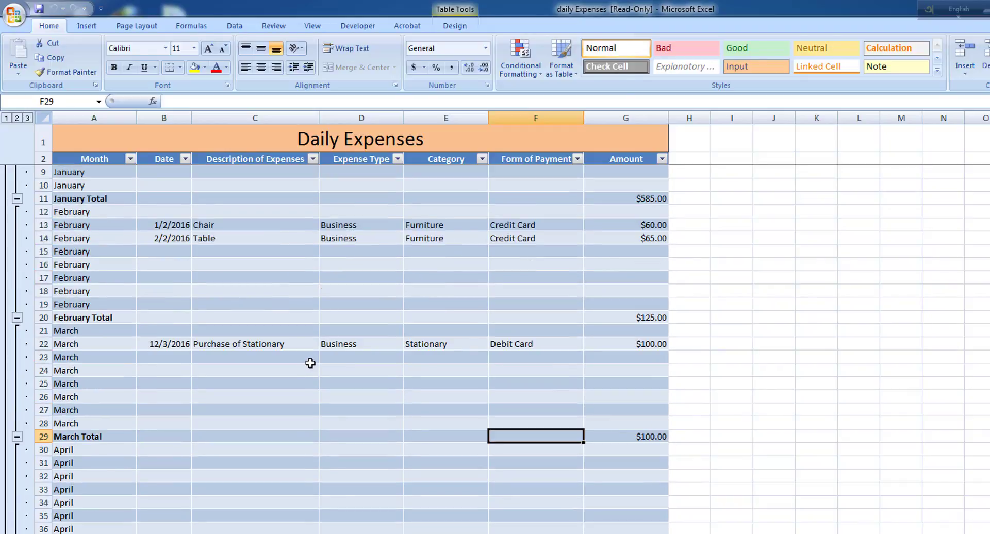
{"action": "type", "text": "1000"}
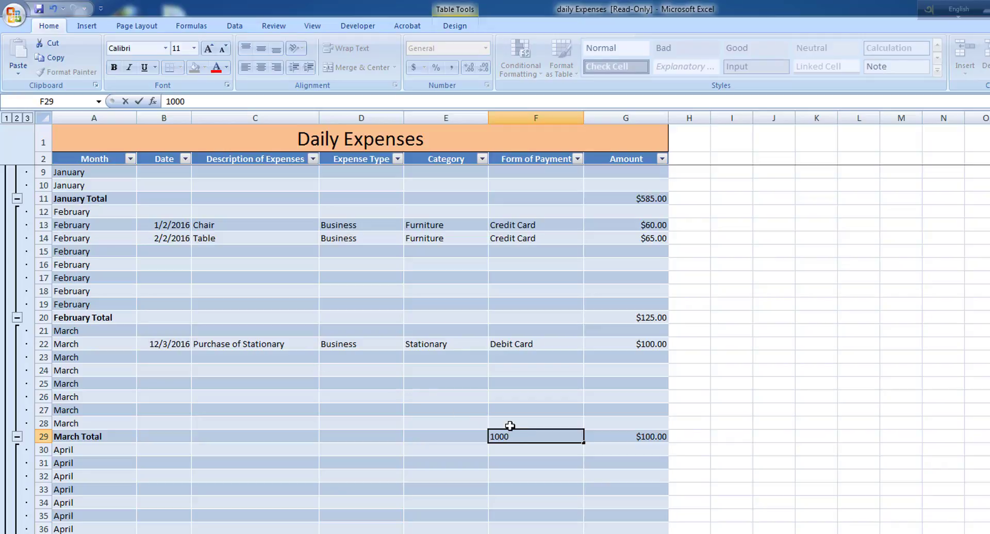
{"action": "key", "text": "ctrl+s"}
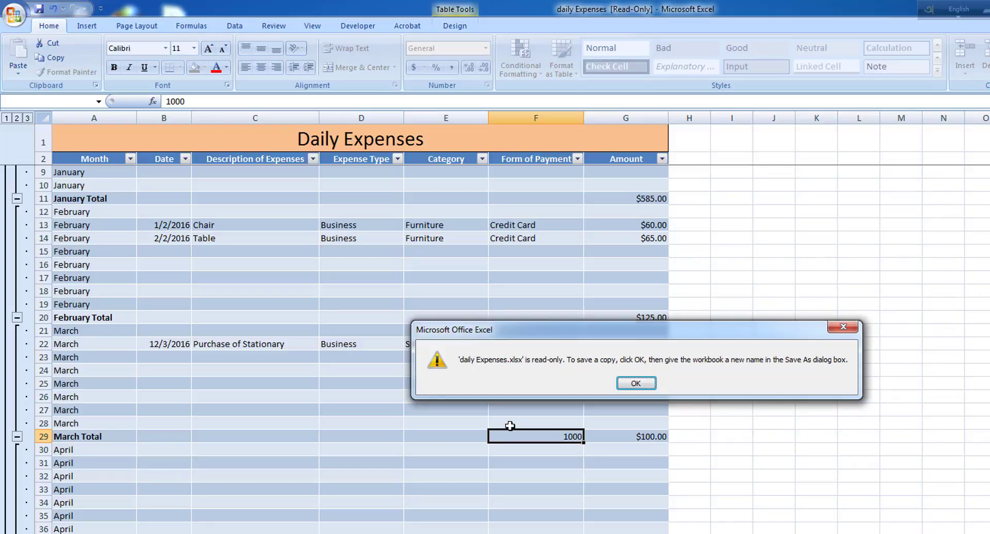
{"action": "left_click", "coordinate": [636, 384]}
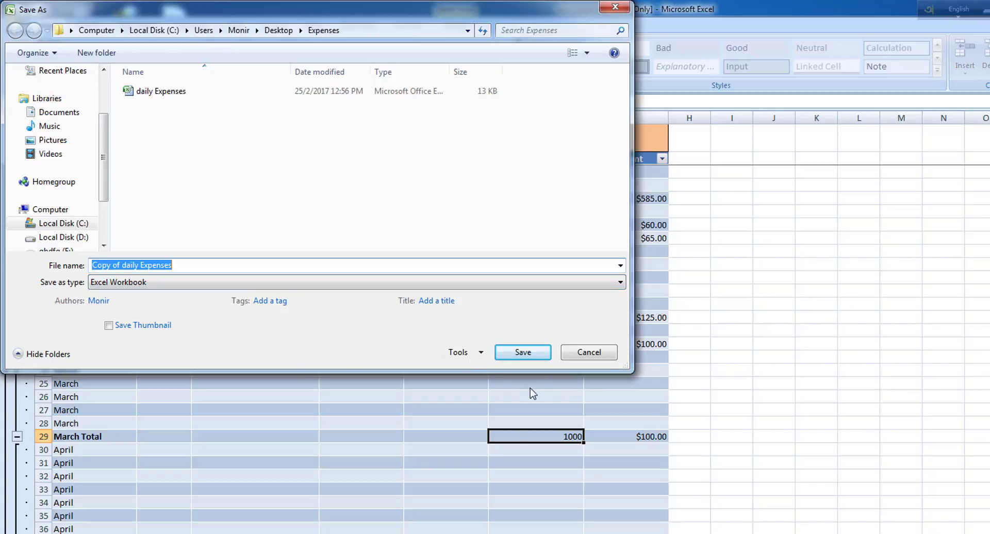
{"action": "left_click", "coordinate": [601, 360]}
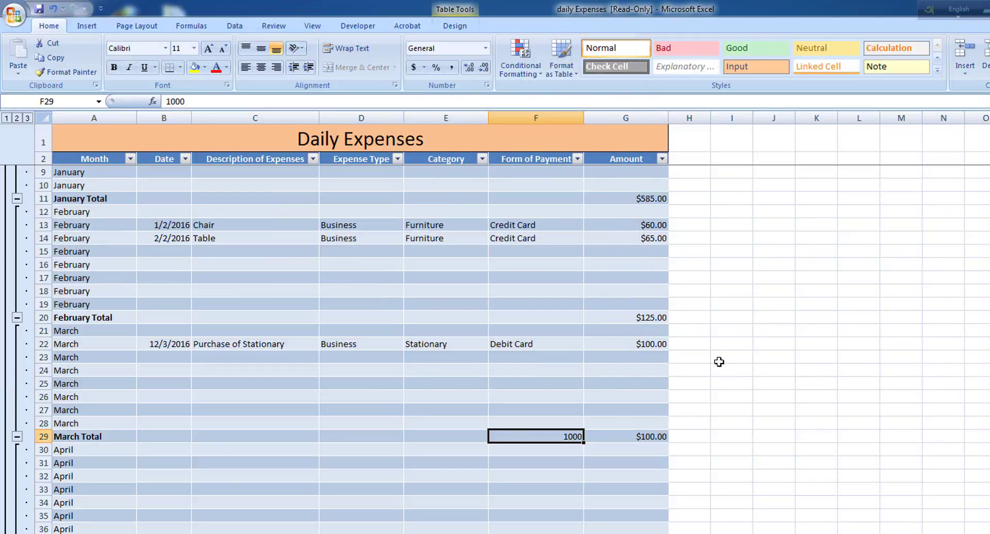
Close the read-only daily Expenses workbook, discarding the F29 change
{"action": "left_click", "coordinate": [15, 17]}
{"action": "mouse_move", "coordinate": [44, 219]}
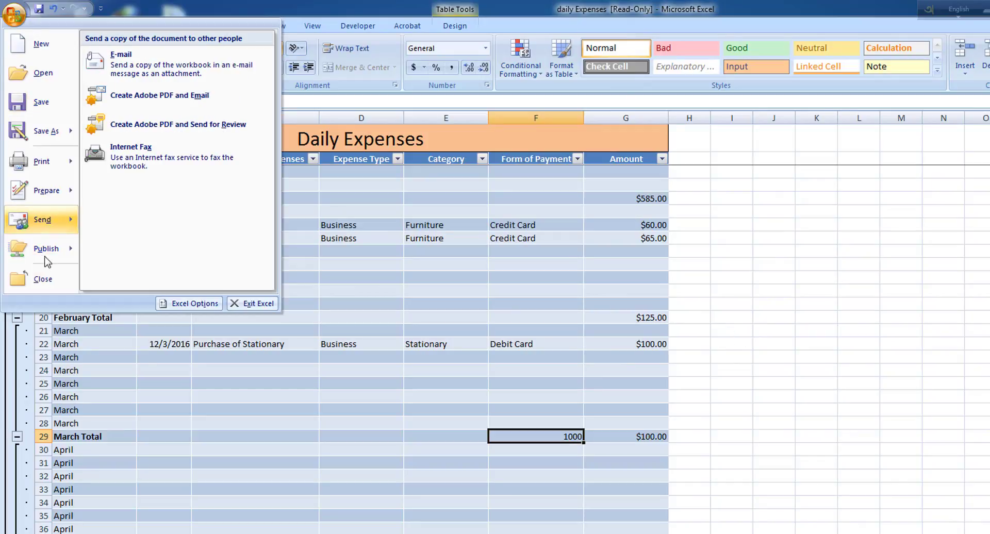
{"action": "left_click", "coordinate": [43, 283]}
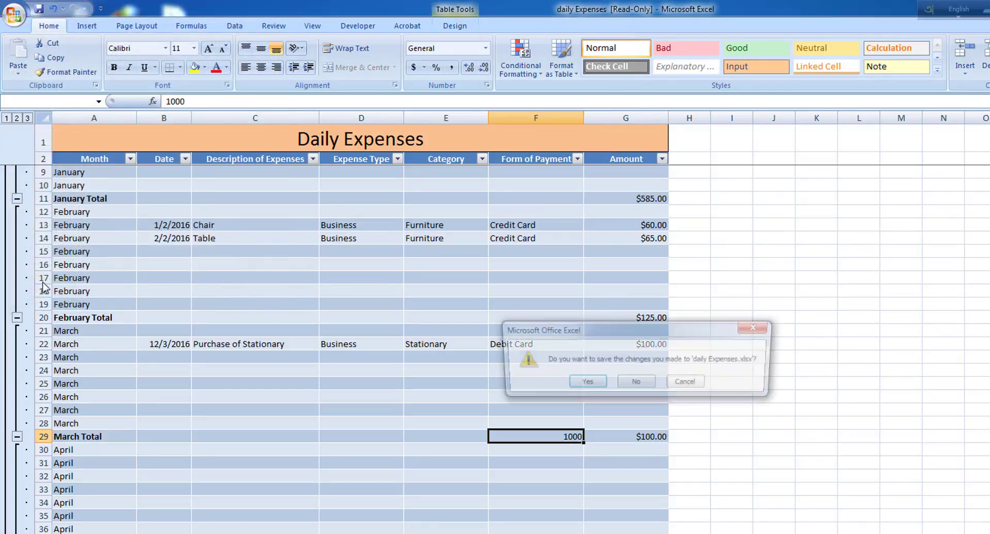
{"action": "left_click", "coordinate": [639, 384]}
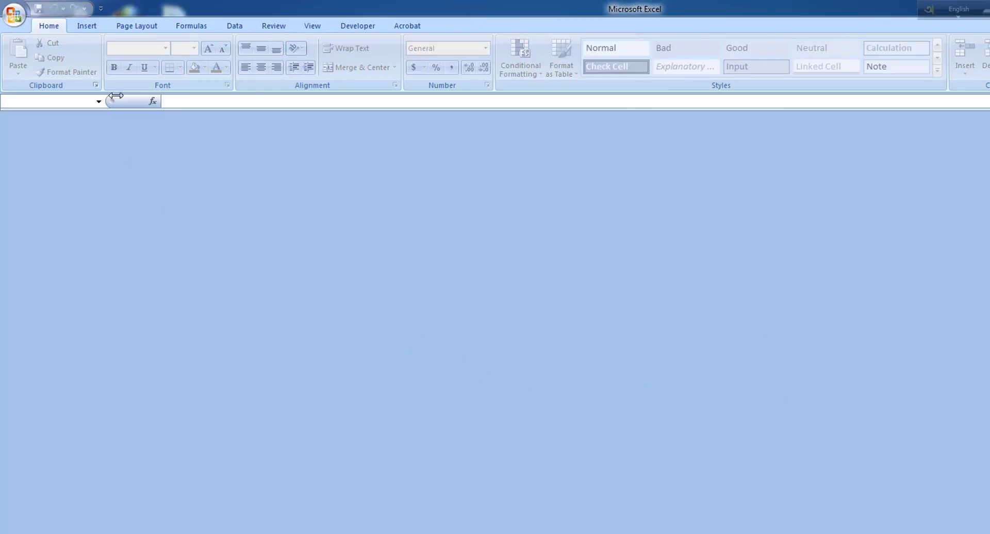
Reopen daily Expenses from Recent Documents with write access by entering the modify password
{"action": "left_click", "coordinate": [14, 16]}
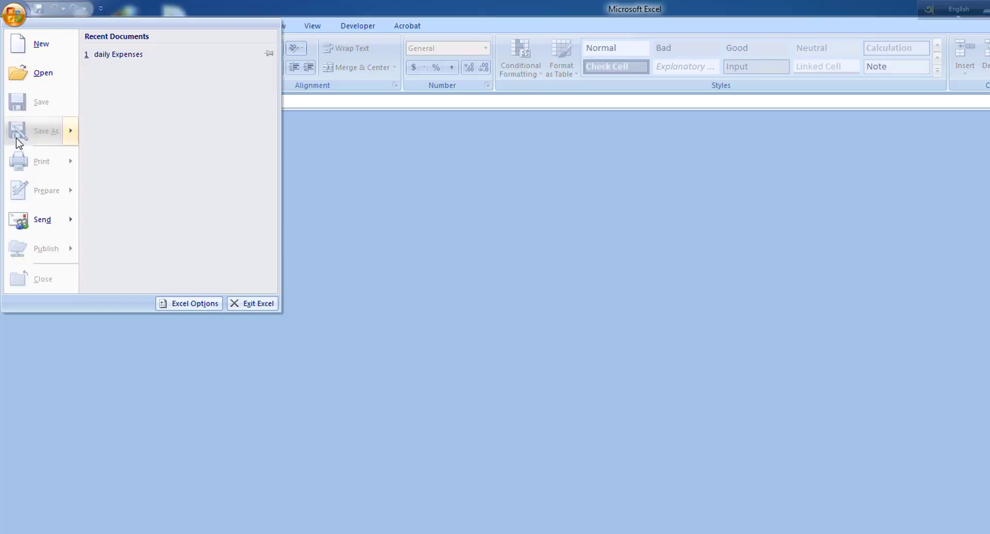
{"action": "left_click", "coordinate": [126, 55]}
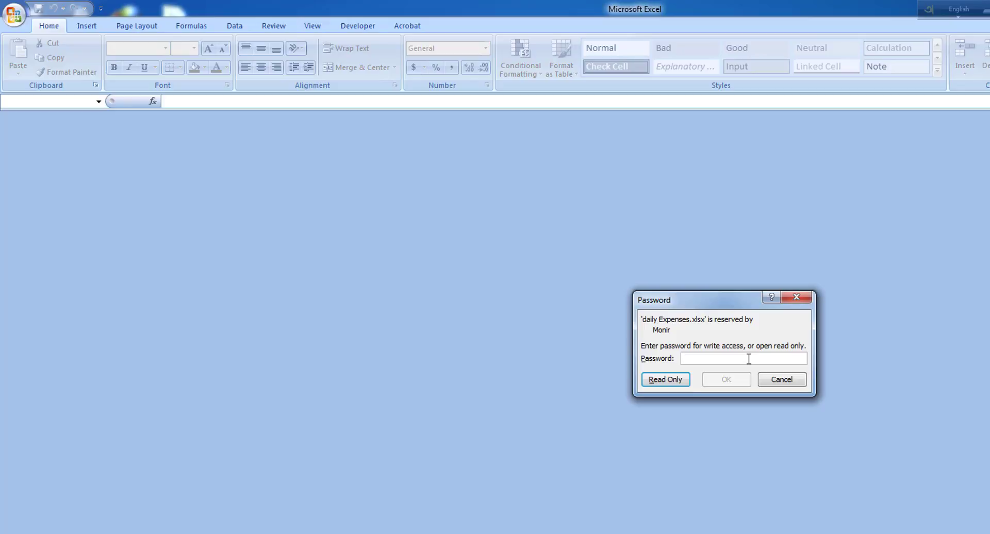
{"action": "type", "text": "12345"}
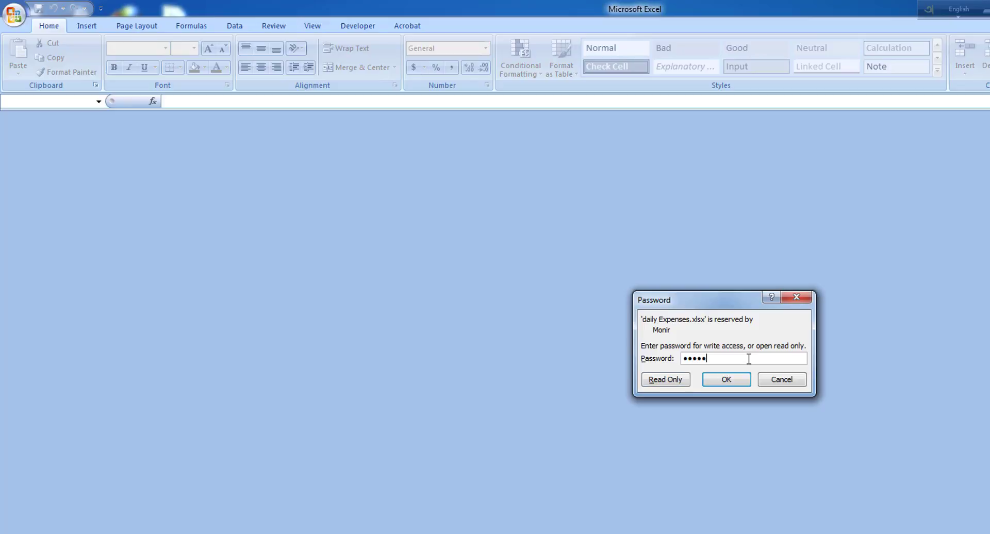
{"action": "key", "text": "Return"}
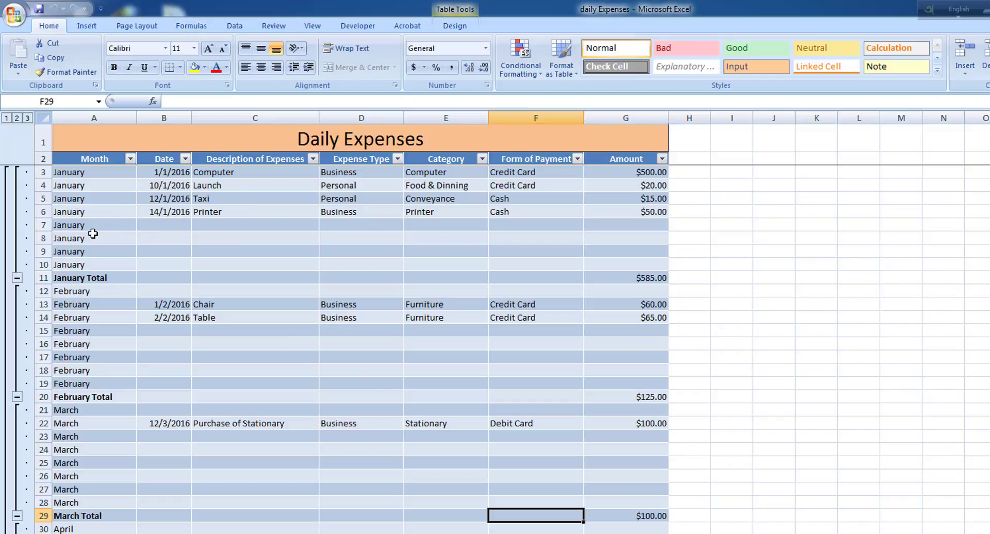
Start a Save As to Excel Workbook and open its General Options
{"action": "left_click", "coordinate": [14, 22]}
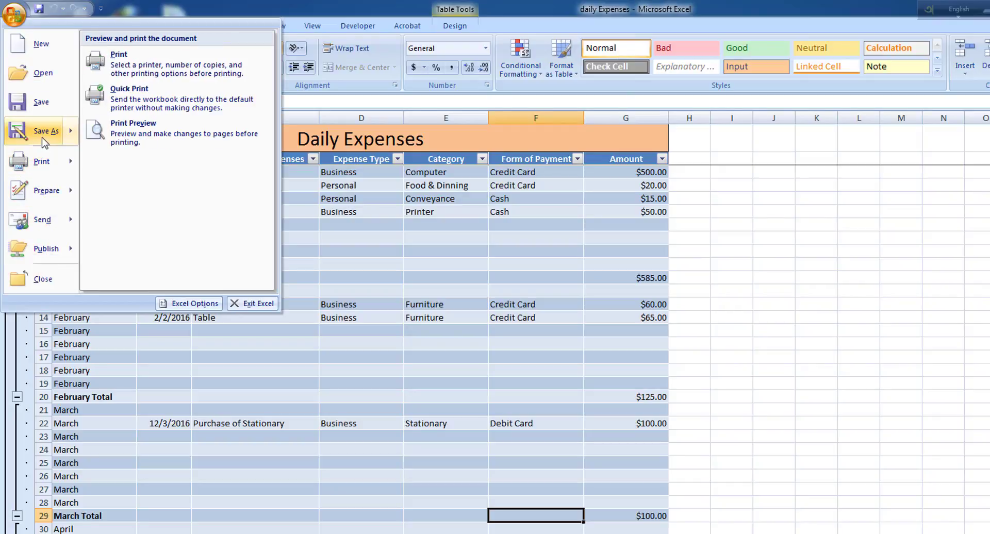
{"action": "mouse_move", "coordinate": [43, 137]}
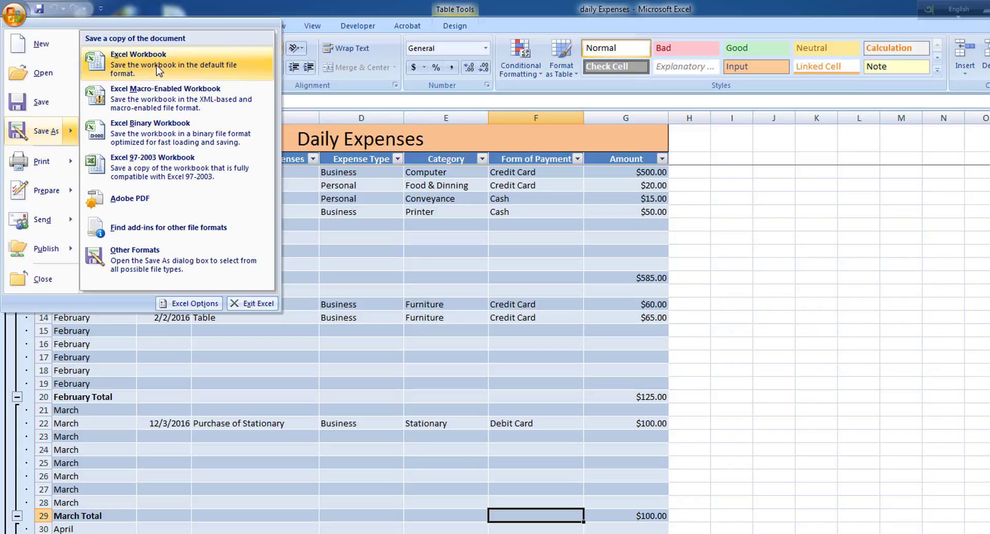
{"action": "left_click", "coordinate": [158, 78]}
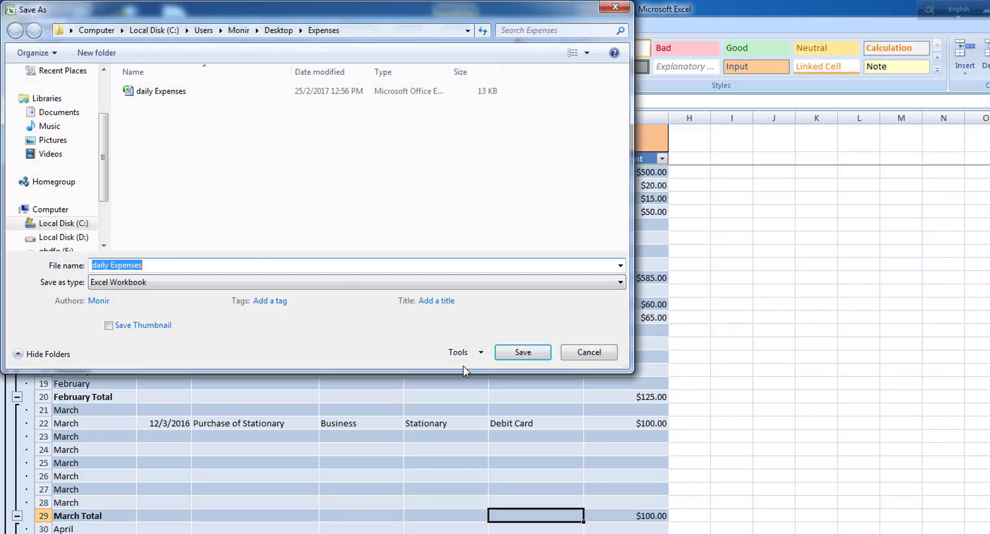
{"action": "left_click", "coordinate": [459, 352]}
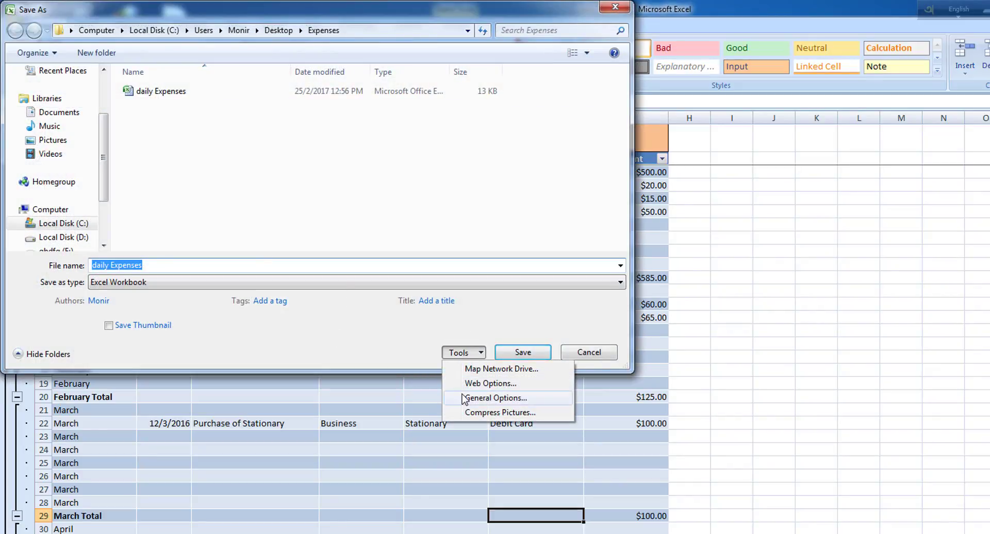
{"action": "left_click", "coordinate": [495, 398]}
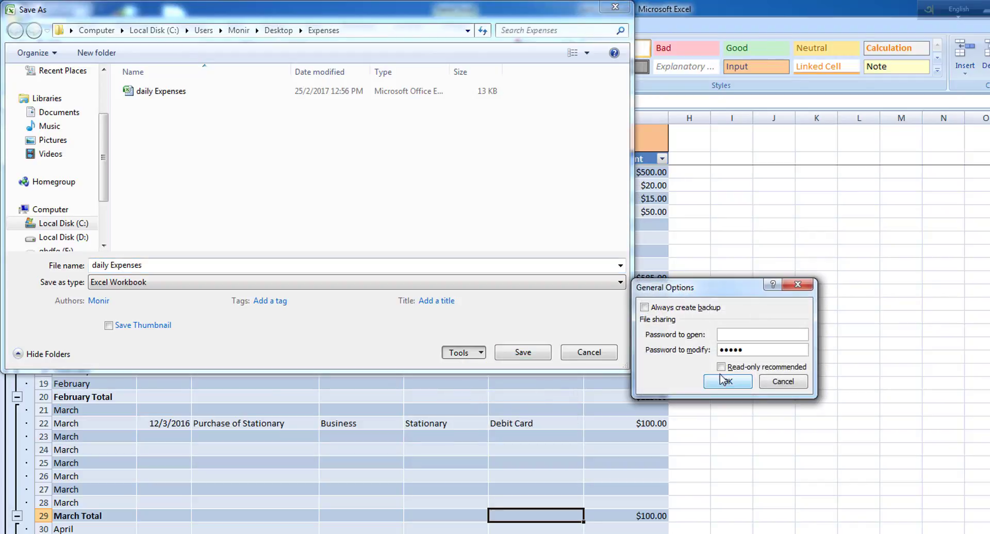
Clear the password to modify and replace the existing daily Expenses file
{"action": "left_click_drag", "start_coordinate": [750, 349], "coordinate": [652, 351]}
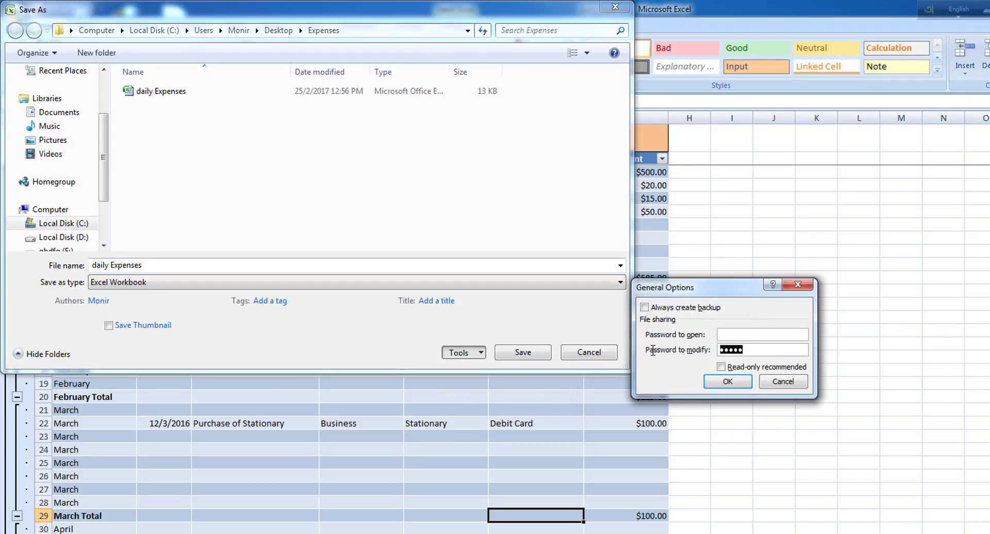
{"action": "key", "text": "BackSpace"}
{"action": "left_click", "coordinate": [725, 382]}
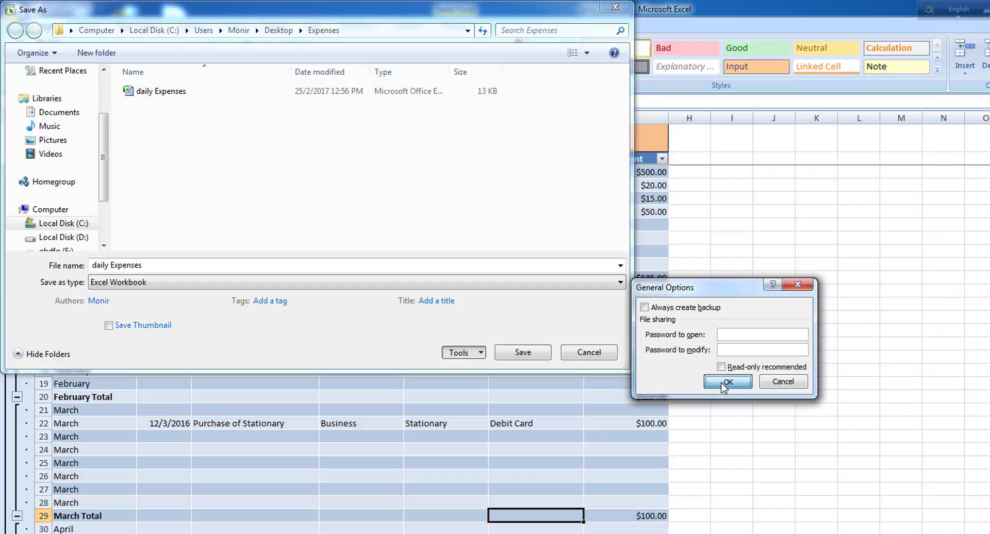
{"action": "left_click", "coordinate": [524, 352]}
{"action": "left_click", "coordinate": [669, 353]}
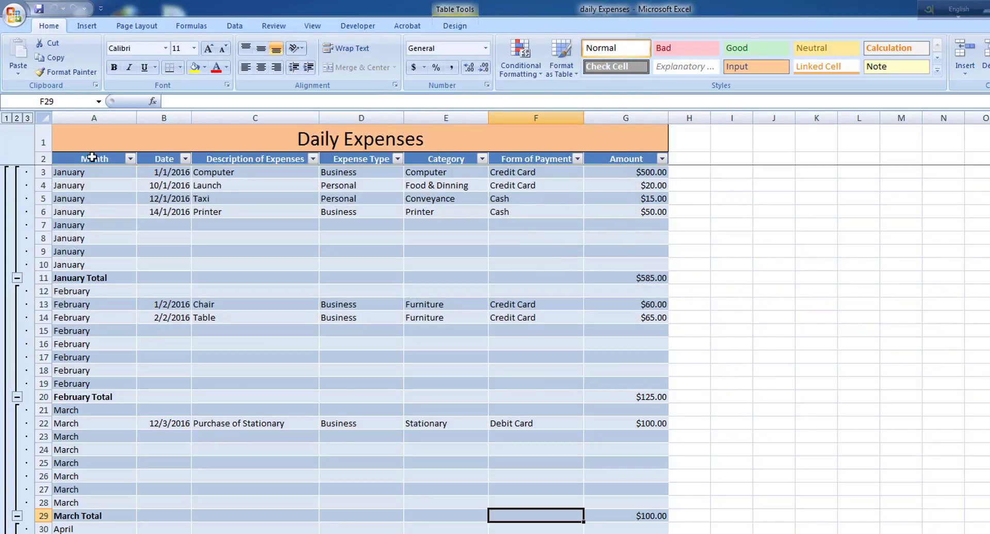
{"action": "left_click", "coordinate": [14, 16]}
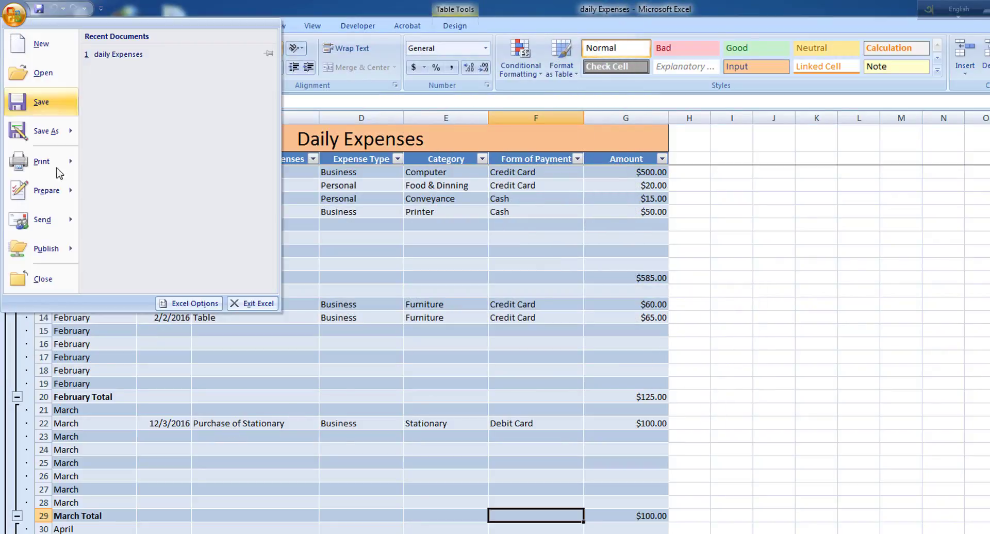
{"action": "left_click", "coordinate": [58, 279]}
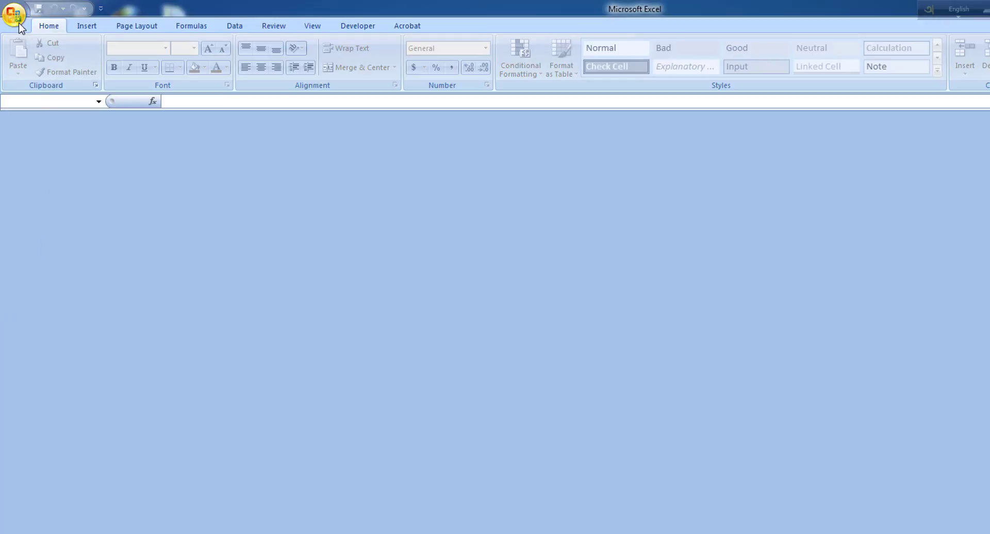
{"action": "left_click", "coordinate": [19, 24]}
{"action": "left_click", "coordinate": [109, 63]}
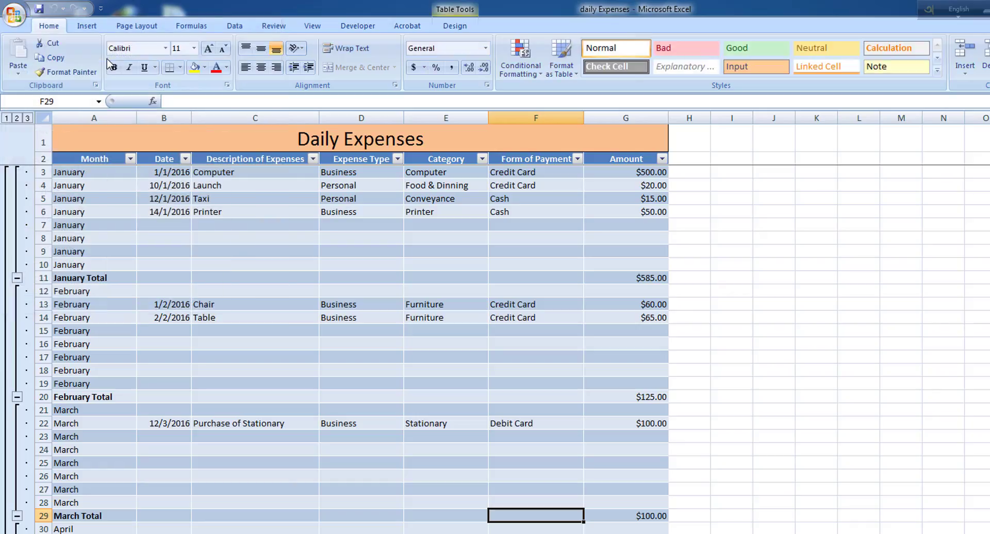